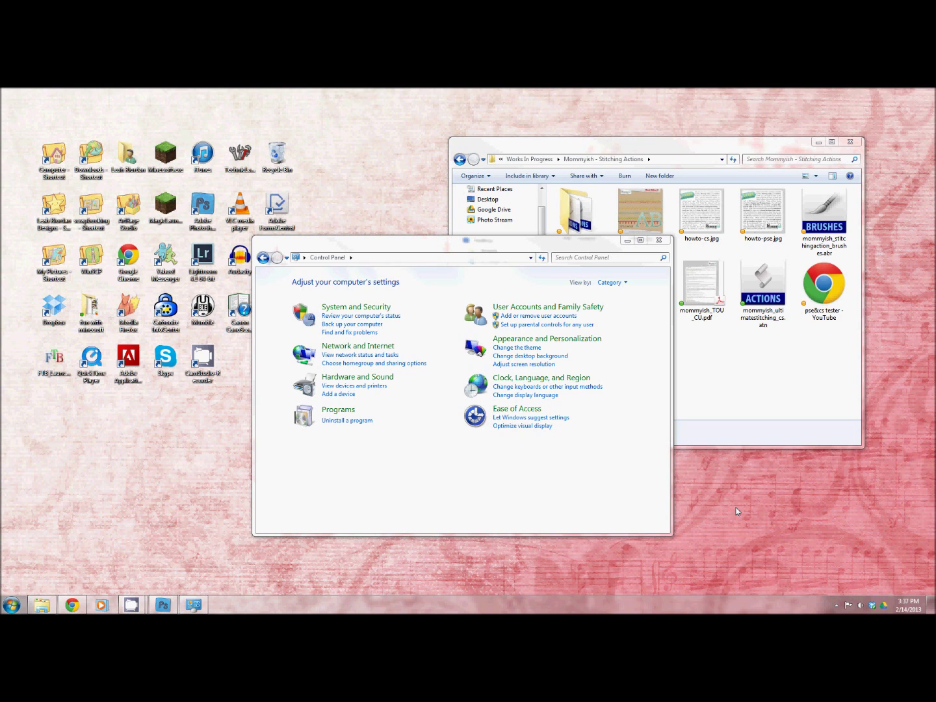
- Under Appearance and Personalization, turn on 'Show hidden files, folders, and drives'
left_click(566, 341)
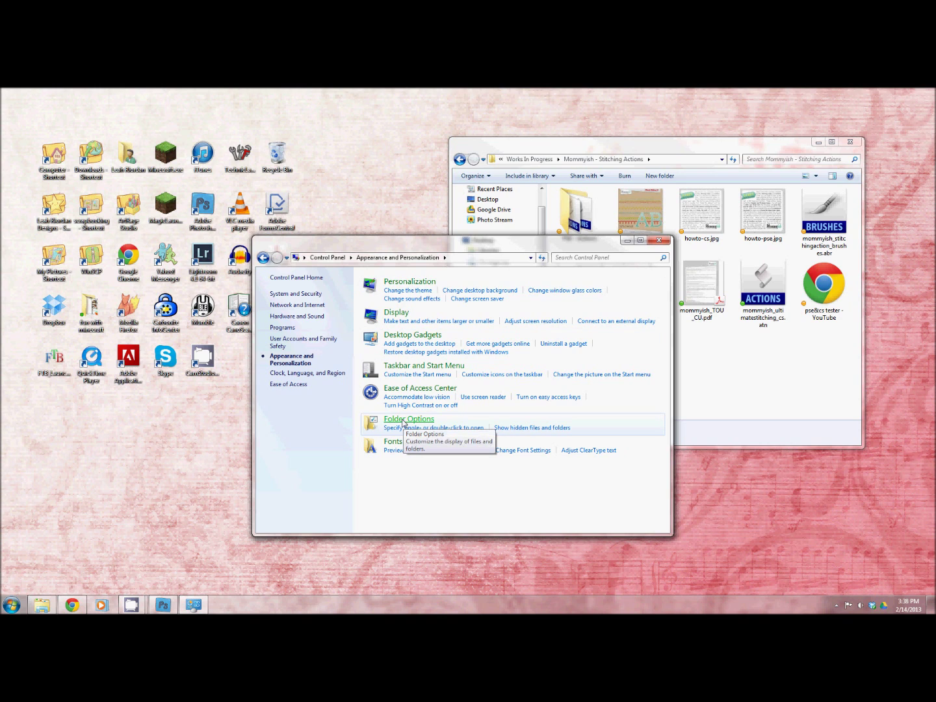
left_click(507, 429)
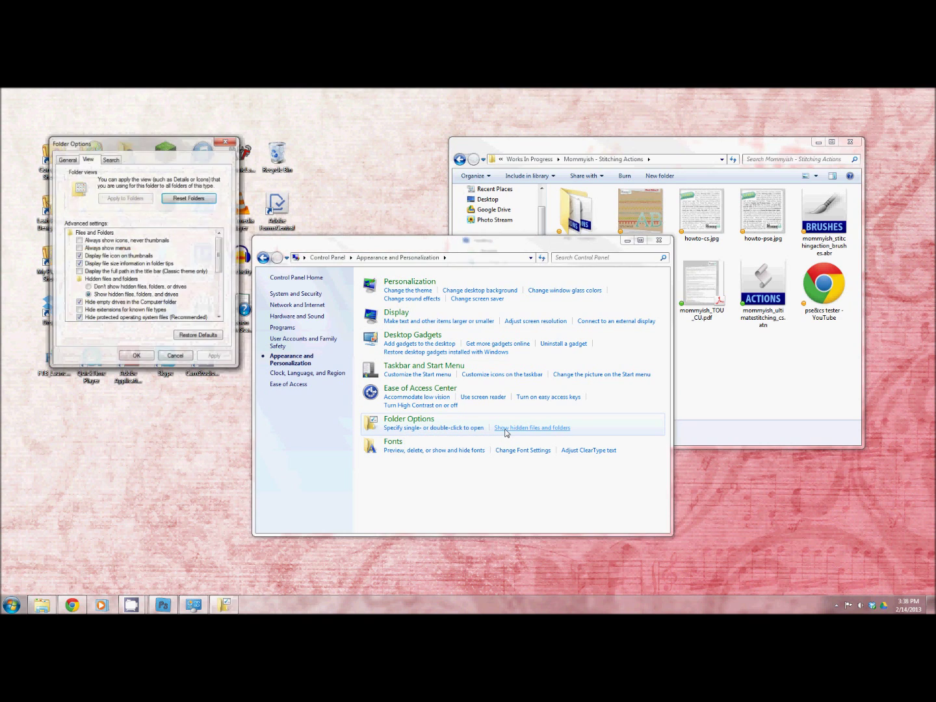
left_click(144, 359)
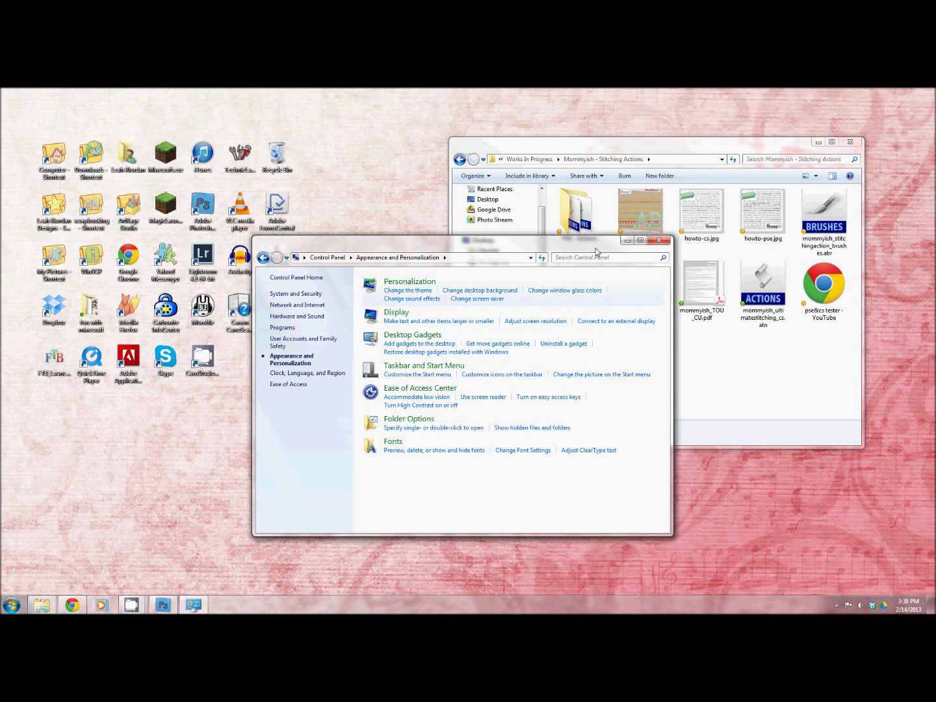
- Close Control Panel and open C:\ProgramData\Adobe\Photoshop Elements in a new Computer window
left_click(658, 240)
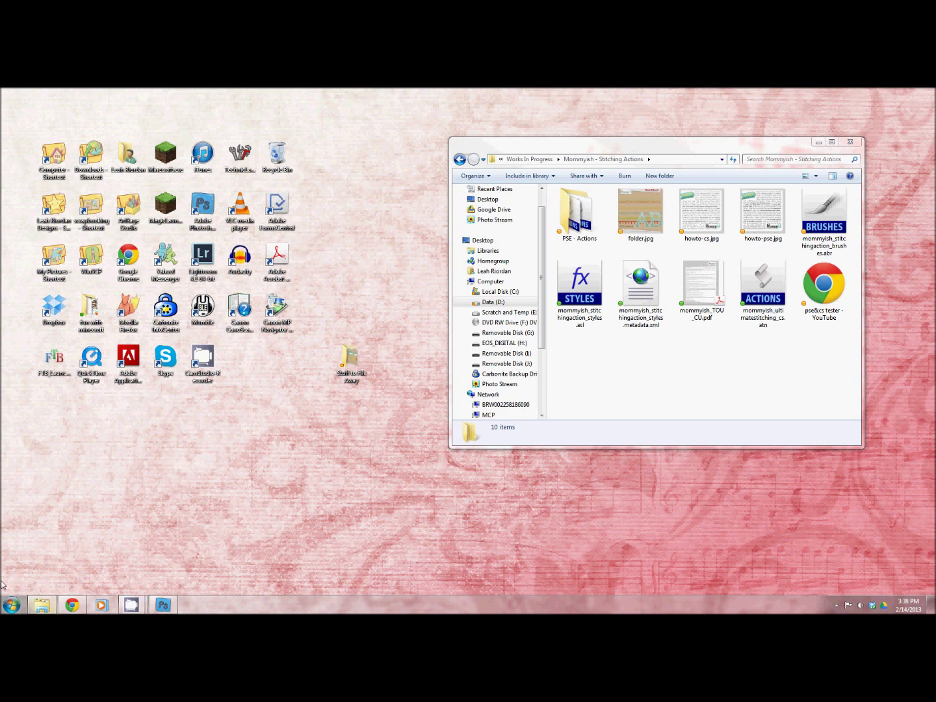
left_click(11, 605)
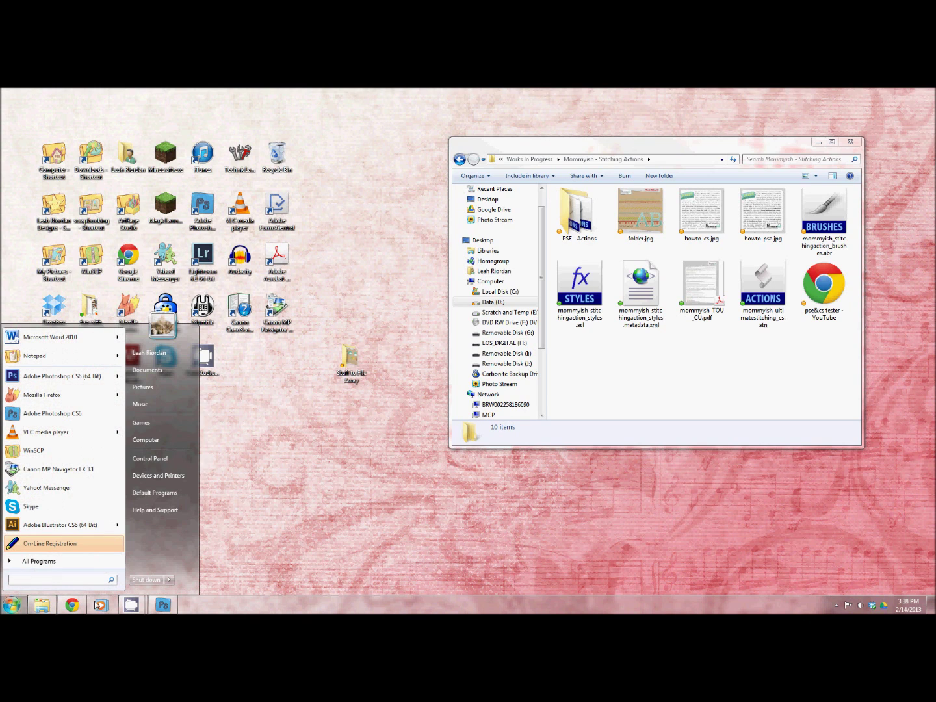
left_click(163, 444)
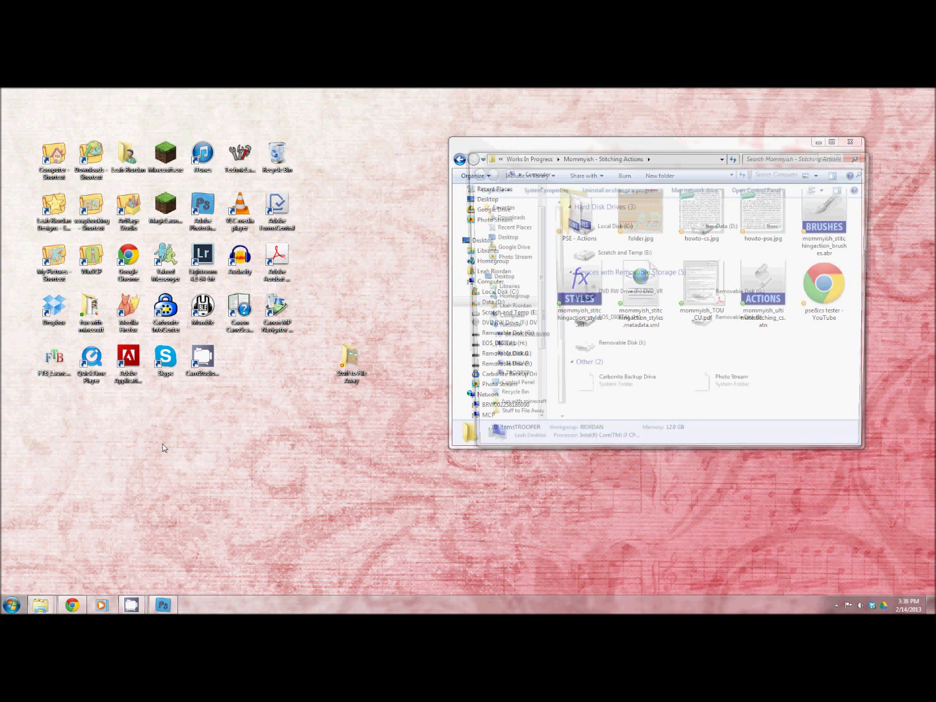
double_click(641, 226)
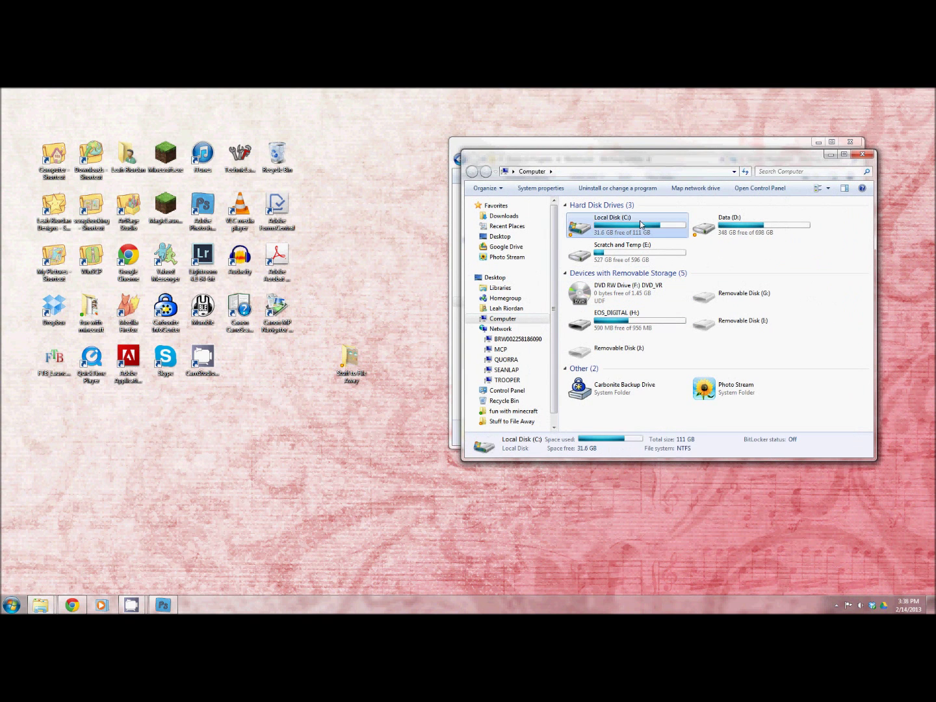
left_click_drag(670, 161, 304, 216)
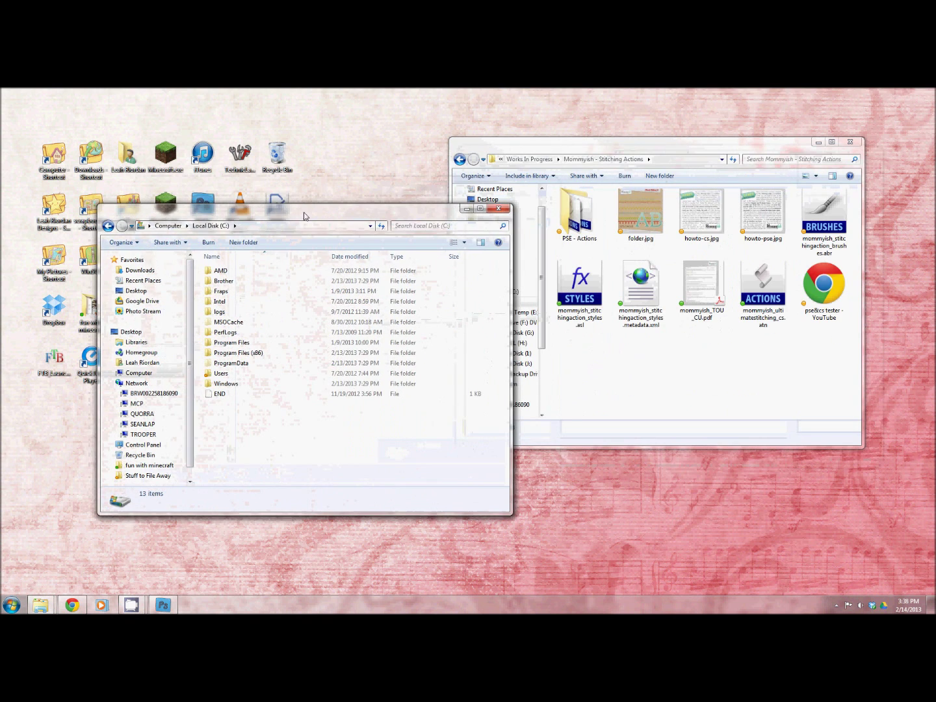
double_click(236, 365)
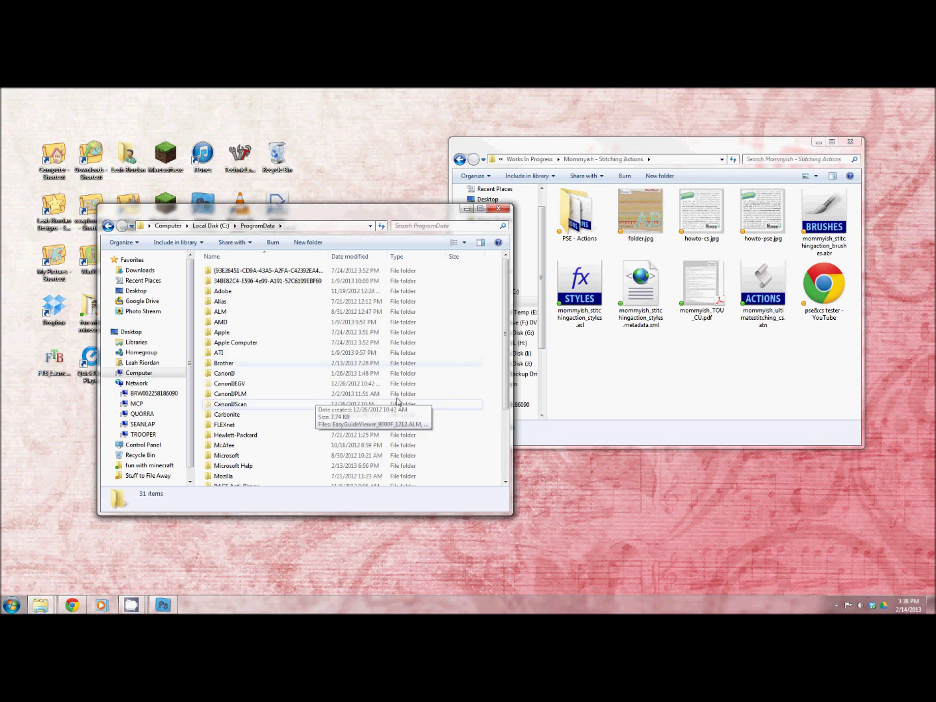
double_click(246, 292)
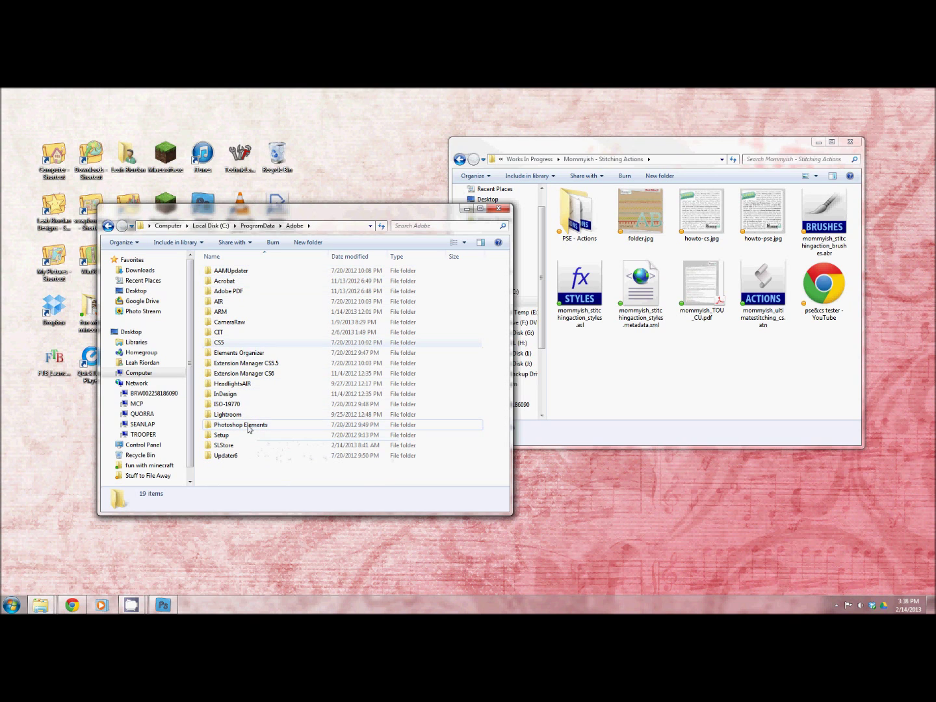
double_click(249, 426)
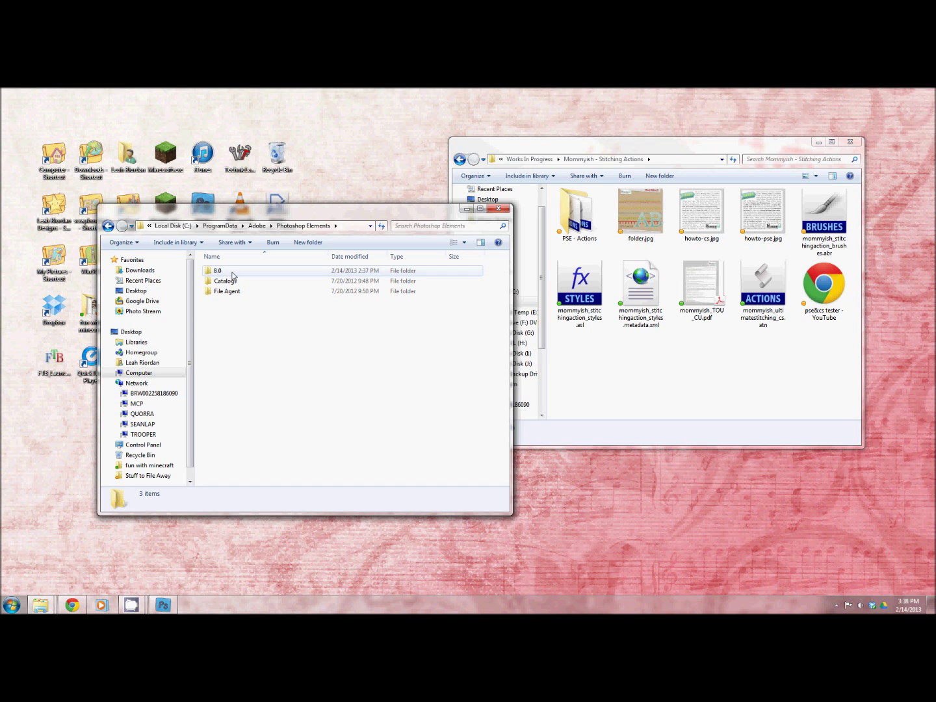
- Open the 8.0 folder and select ThumbDatabase.db3
double_click(232, 273)
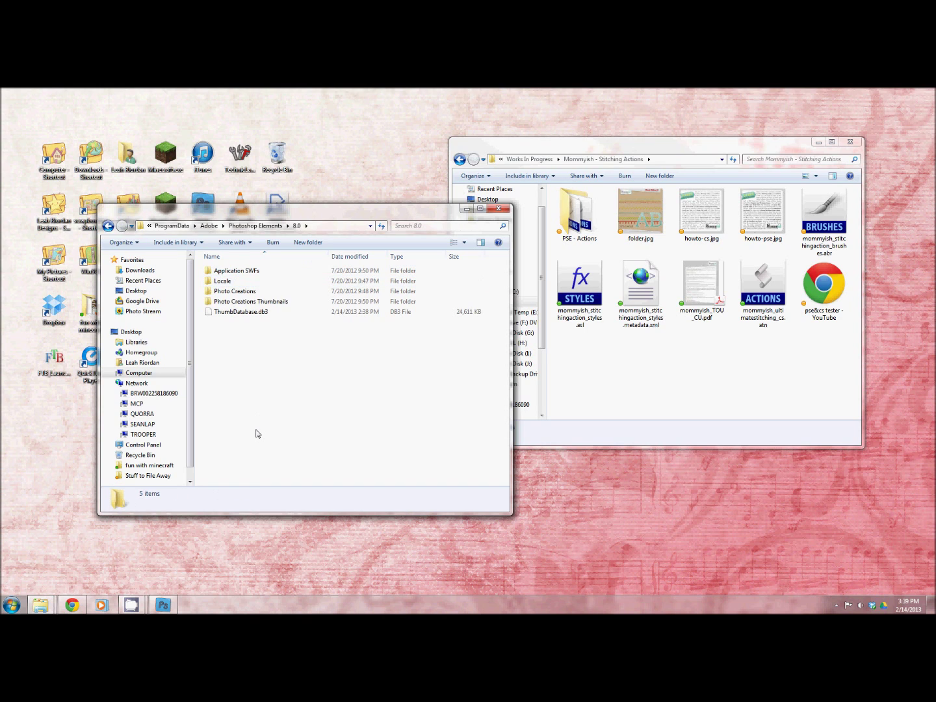
left_click(237, 316)
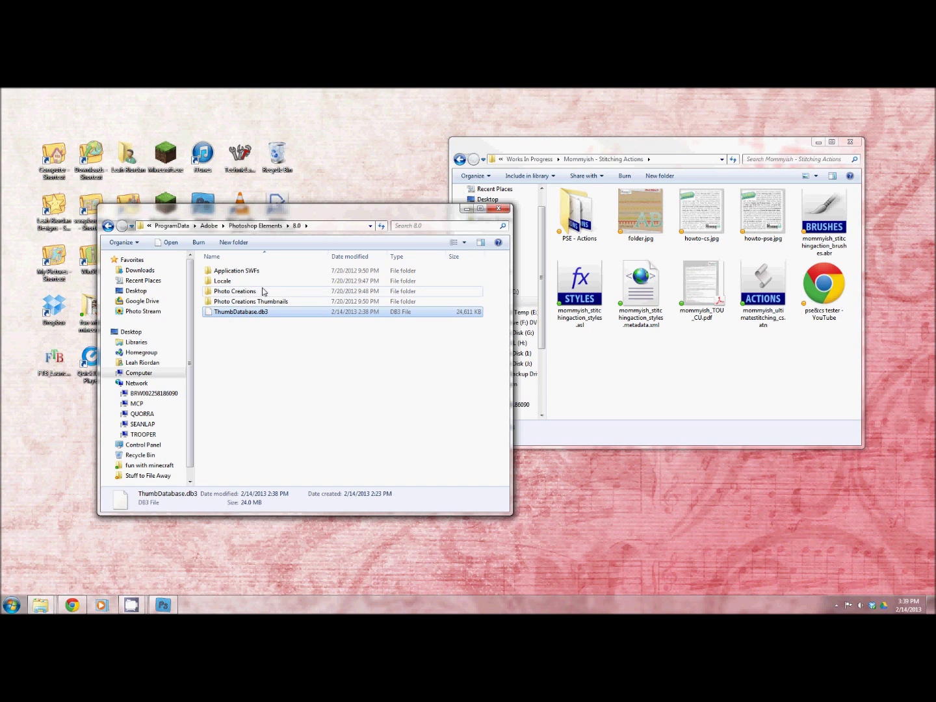
- Open Photo Creations\layer styles and copy the stitching action styles .asl and .xml files
double_click(253, 292)
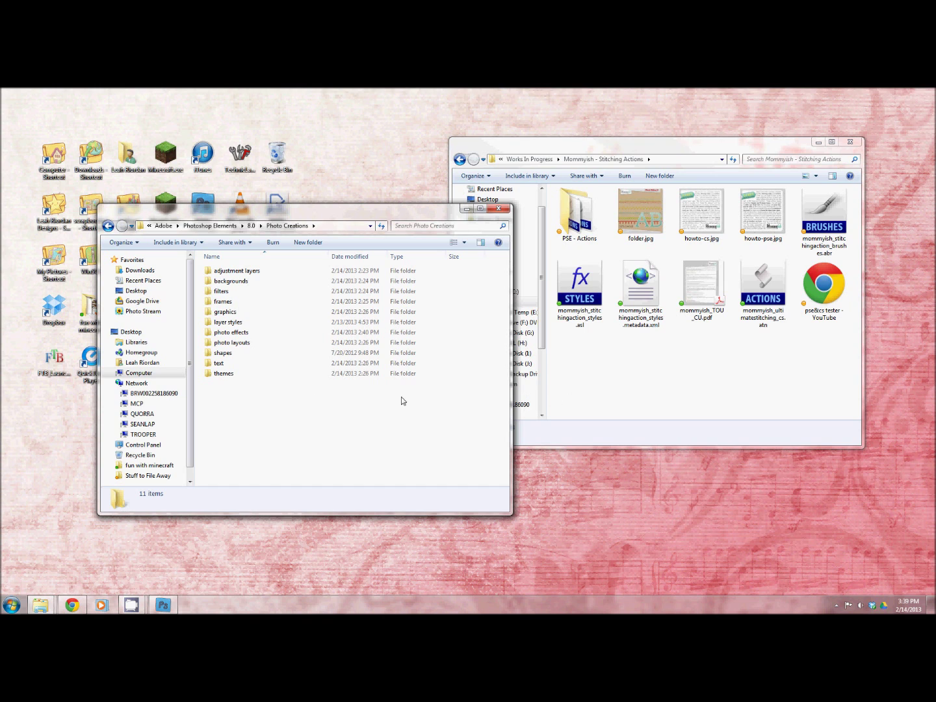
double_click(244, 323)
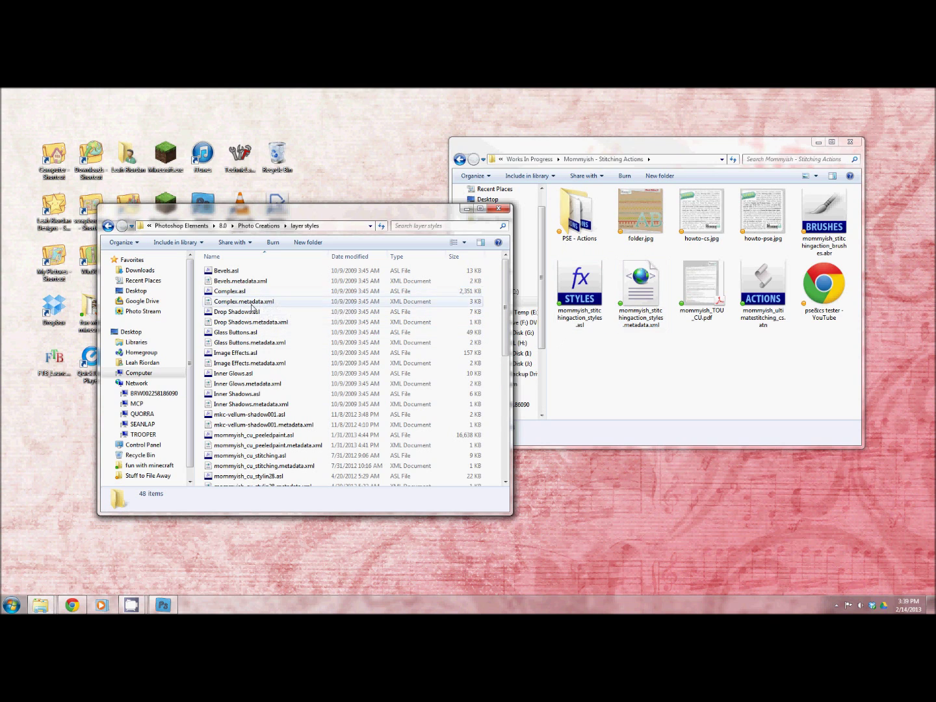
left_click_drag(667, 364, 566, 274)
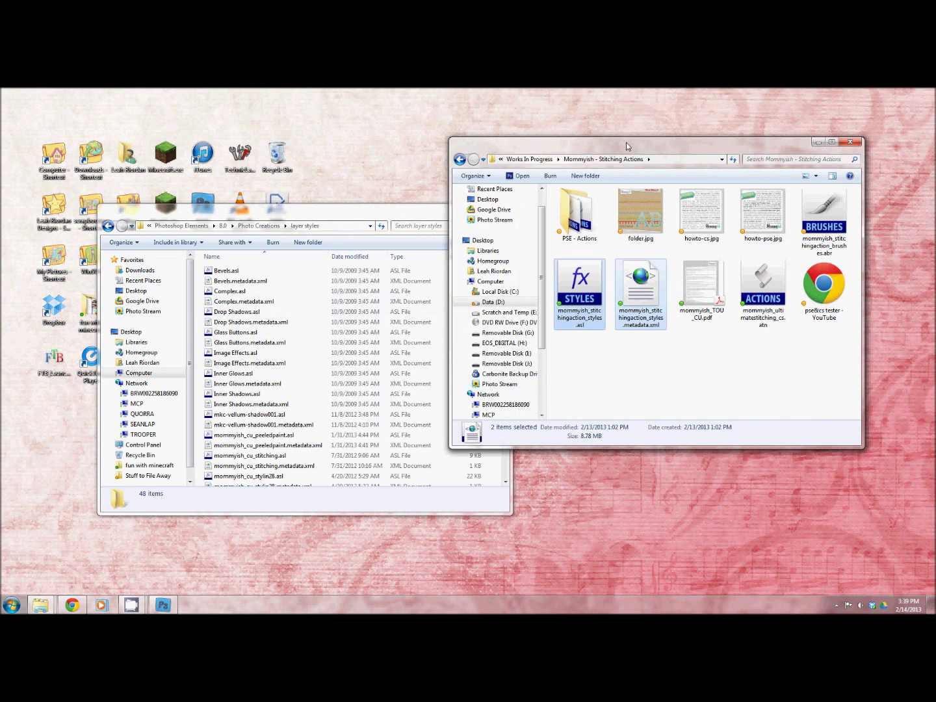
left_click_drag(628, 145, 628, 145)
right_click(595, 326)
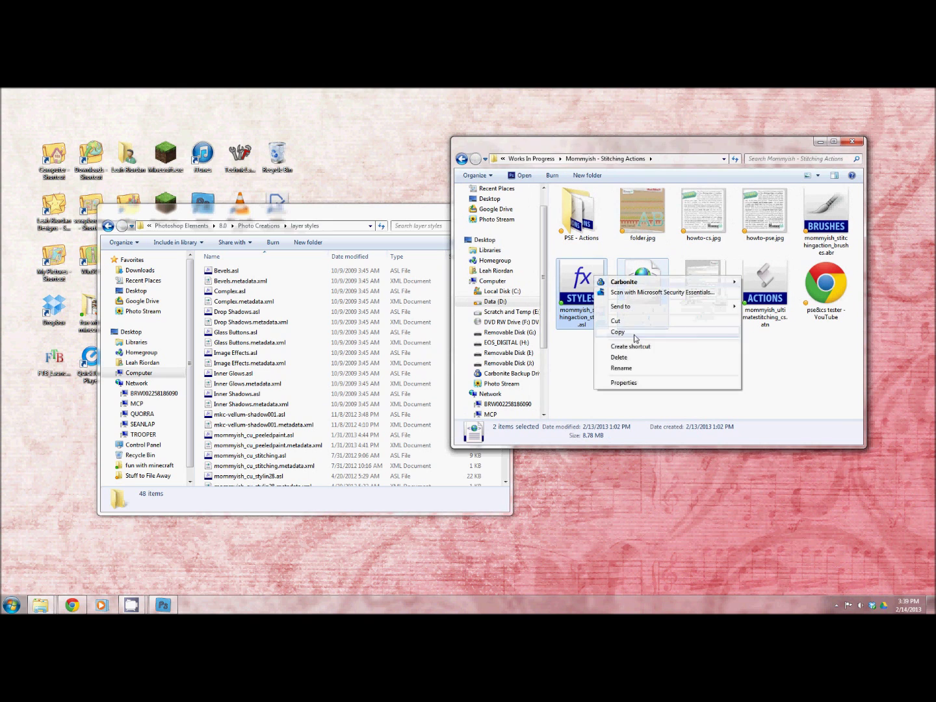
left_click(606, 335)
- Check that the layer styles folder contains mommyish_stitchingaction_styles.asl
left_click(447, 347)
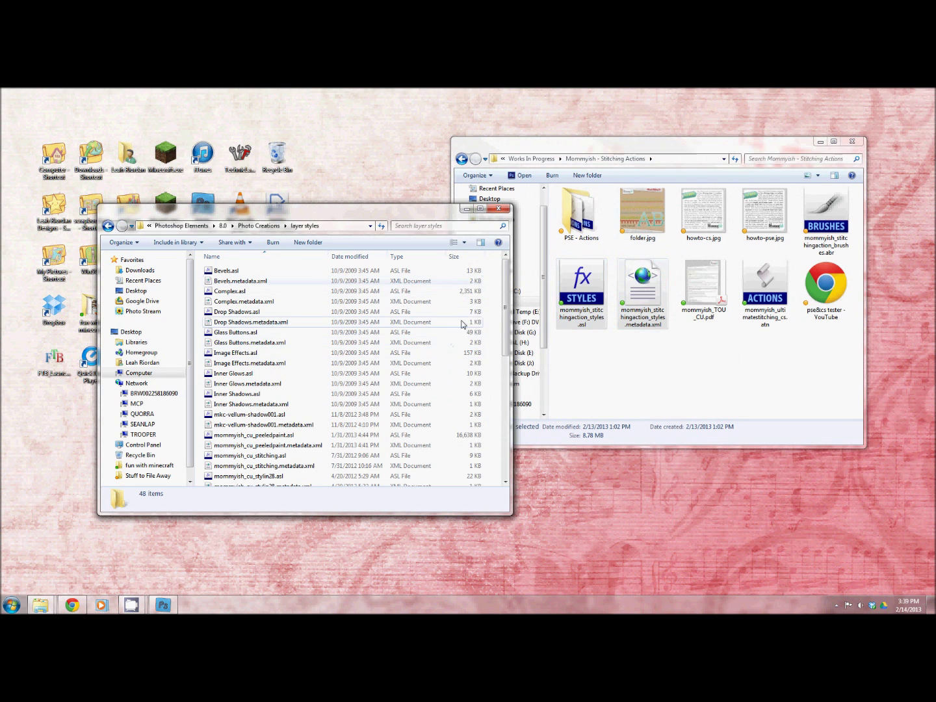
scroll(495, 308, "down", 6)
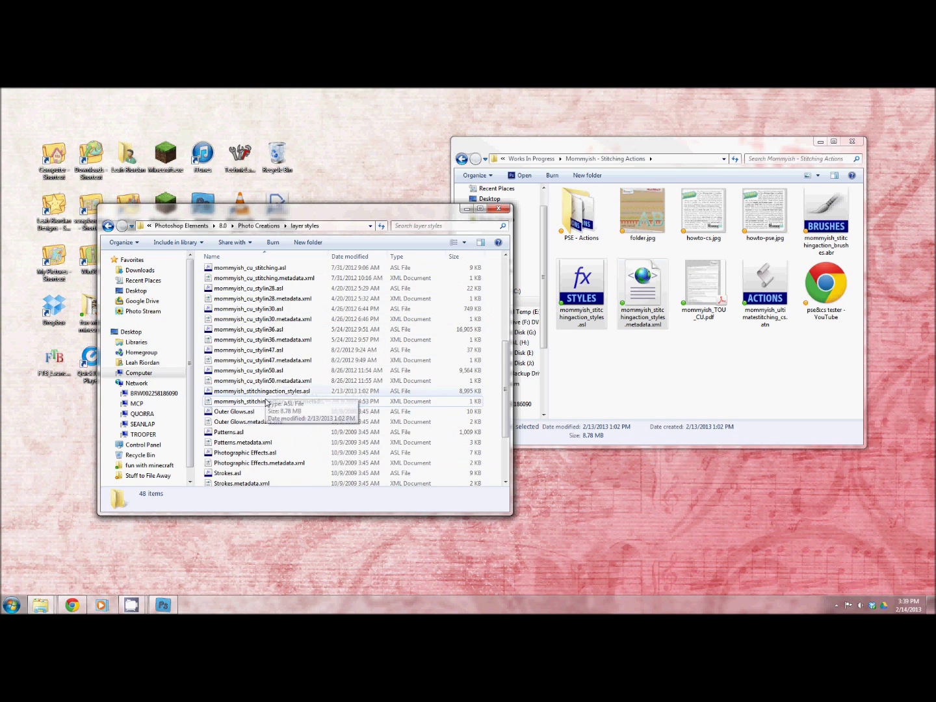
scroll(384, 442, "up", 6)
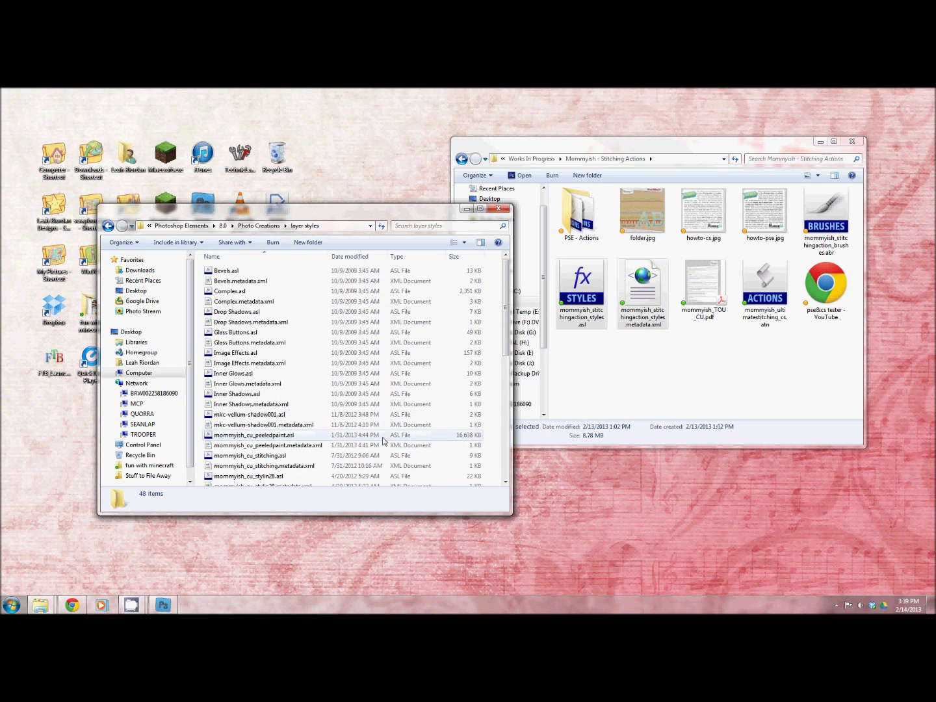
left_click(662, 383)
left_click(306, 214)
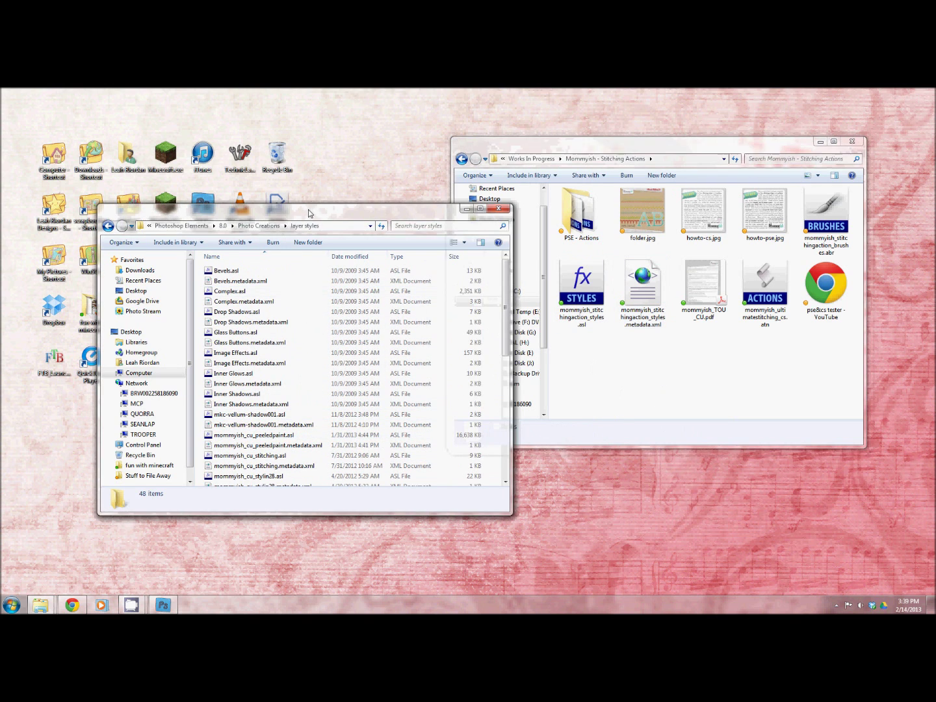
- Open Photo Creations\photo effects, then open the PSE - Actions folder and resize its window
left_click(263, 228)
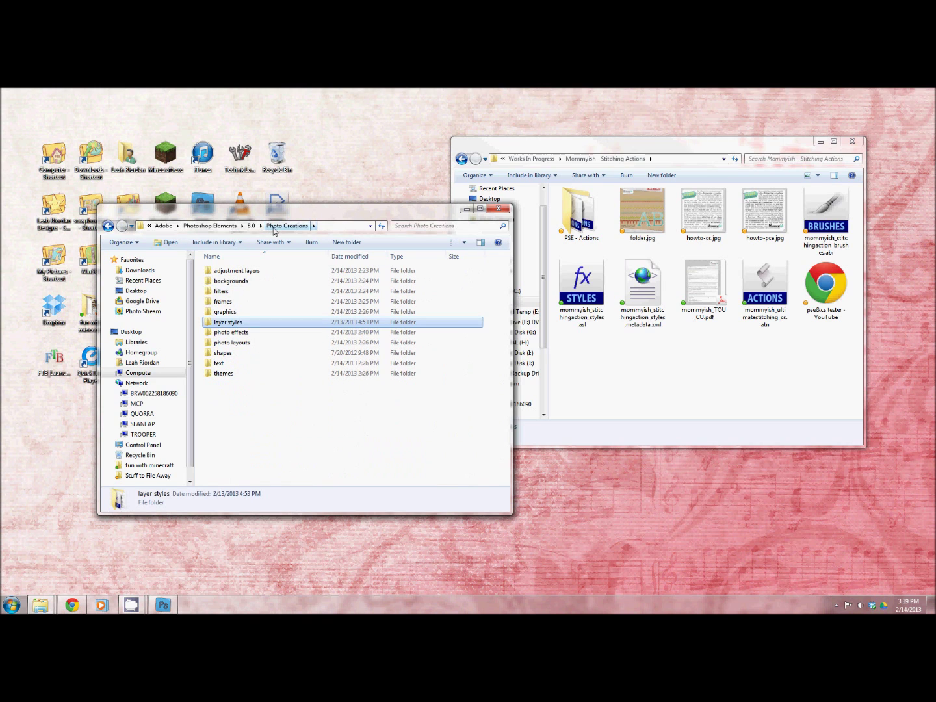
double_click(241, 333)
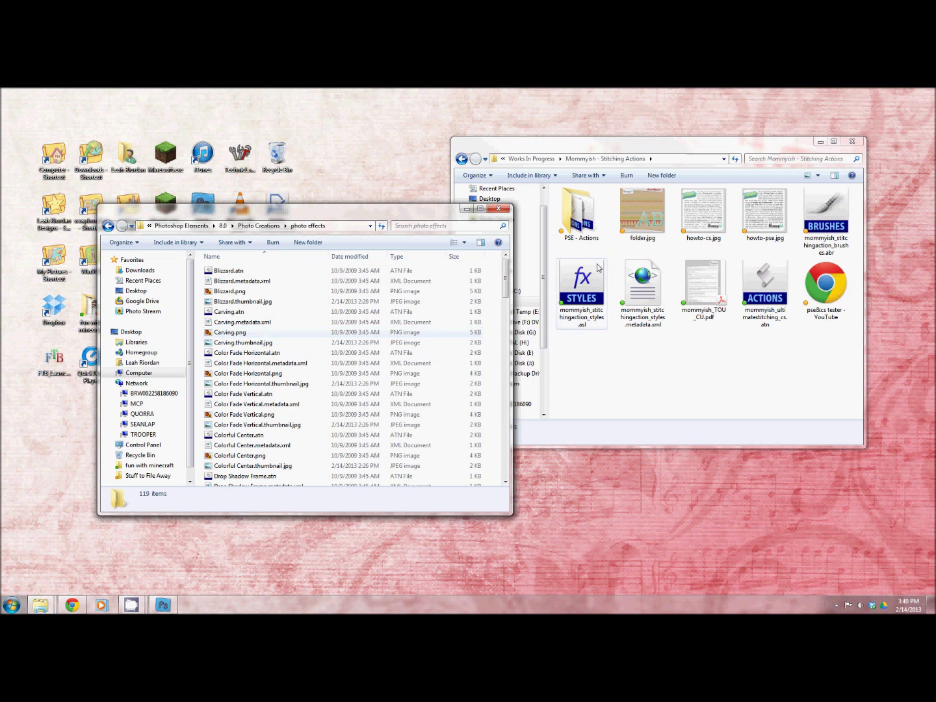
double_click(589, 223)
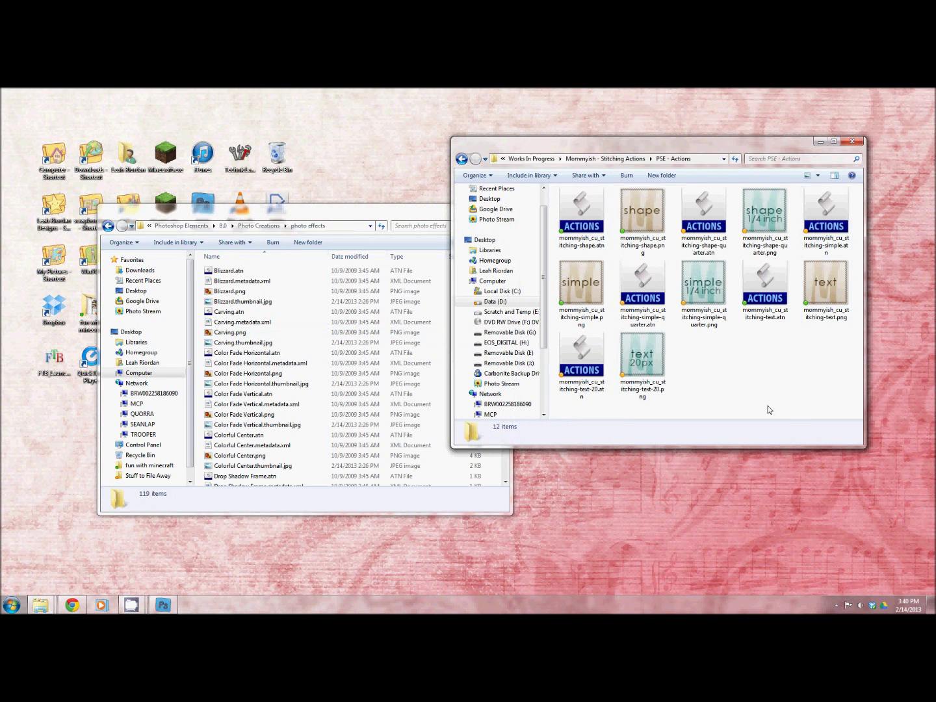
left_click_drag(862, 448, 922, 434)
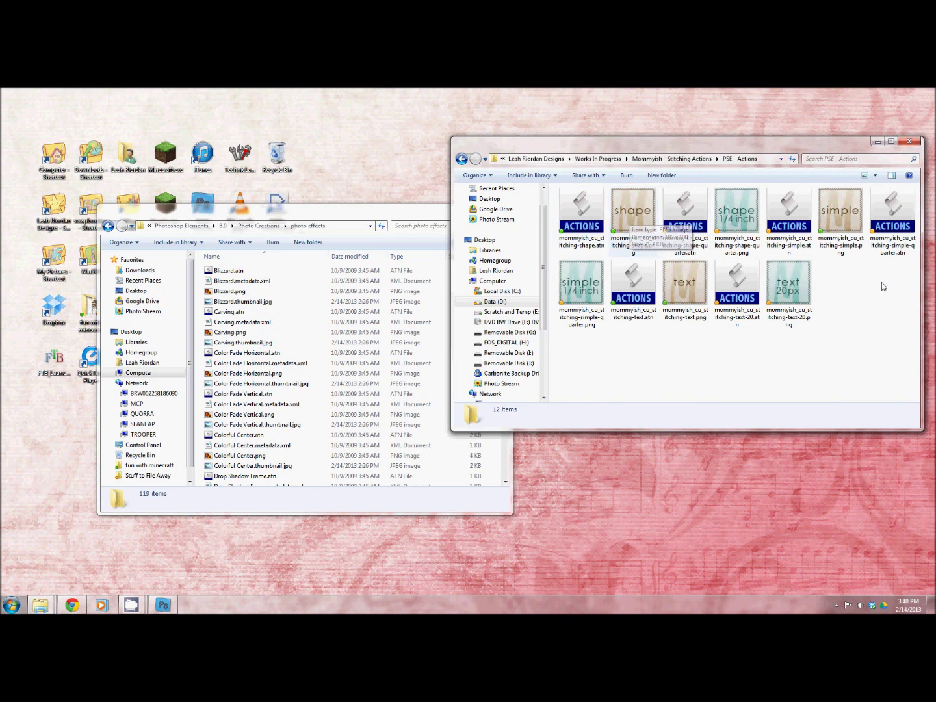
- Copy all 12 stitching action files and return to the photo effects window
left_click_drag(906, 342, 572, 195)
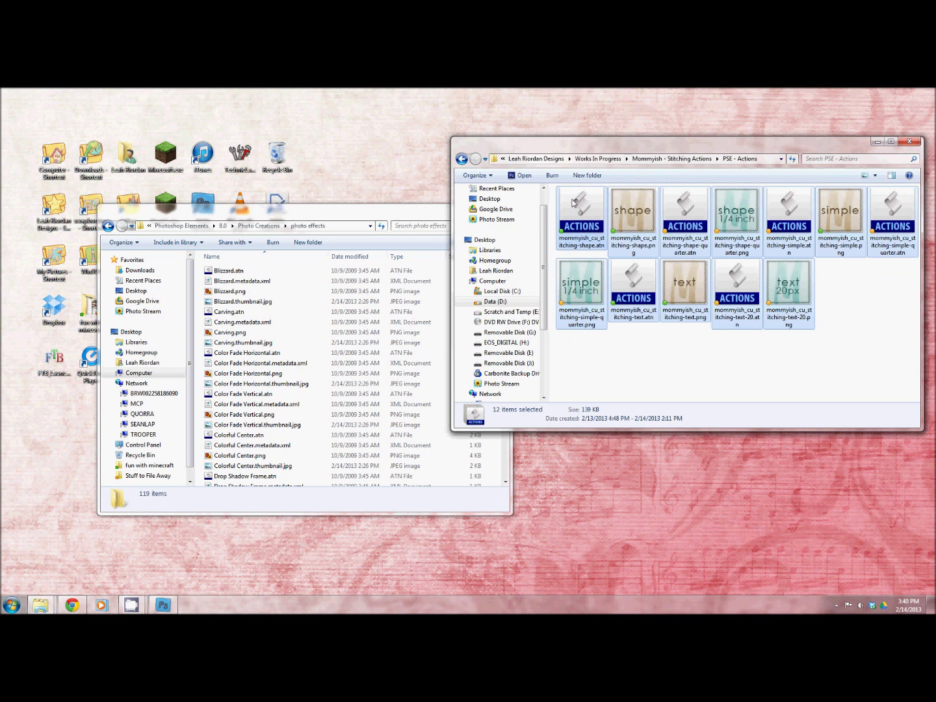
right_click(571, 199)
left_click(608, 301)
left_click(331, 208)
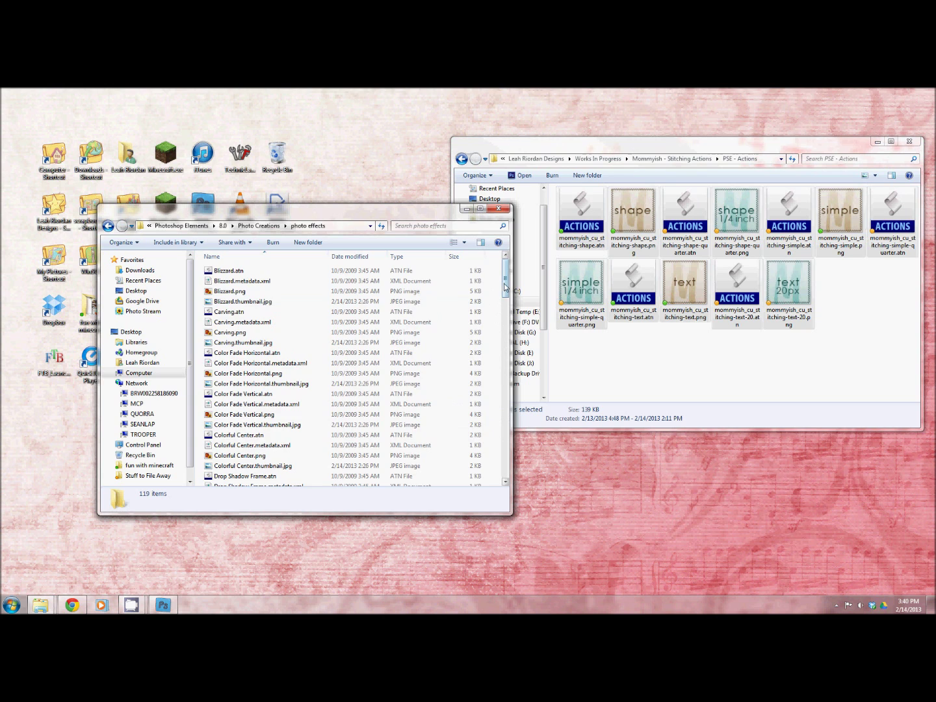
scroll(494, 296, "down", 6)
- View photo effects as Large icons, scroll to the mommyish files, then go up to 8.0
right_click(495, 322)
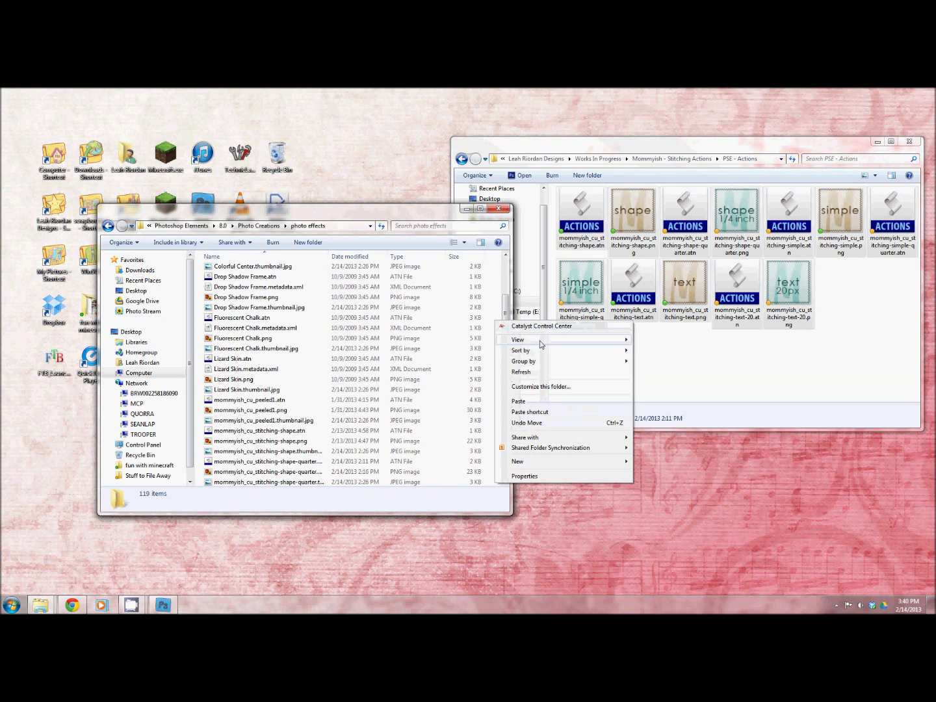
mouse_move(574, 340)
left_click(657, 351)
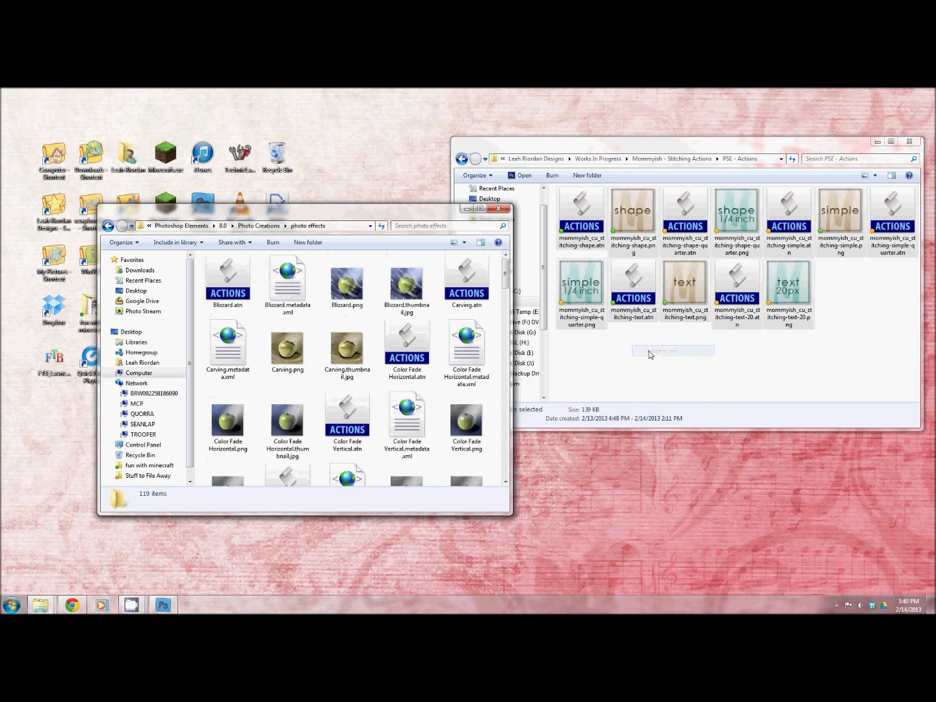
left_click_drag(506, 278, 507, 338)
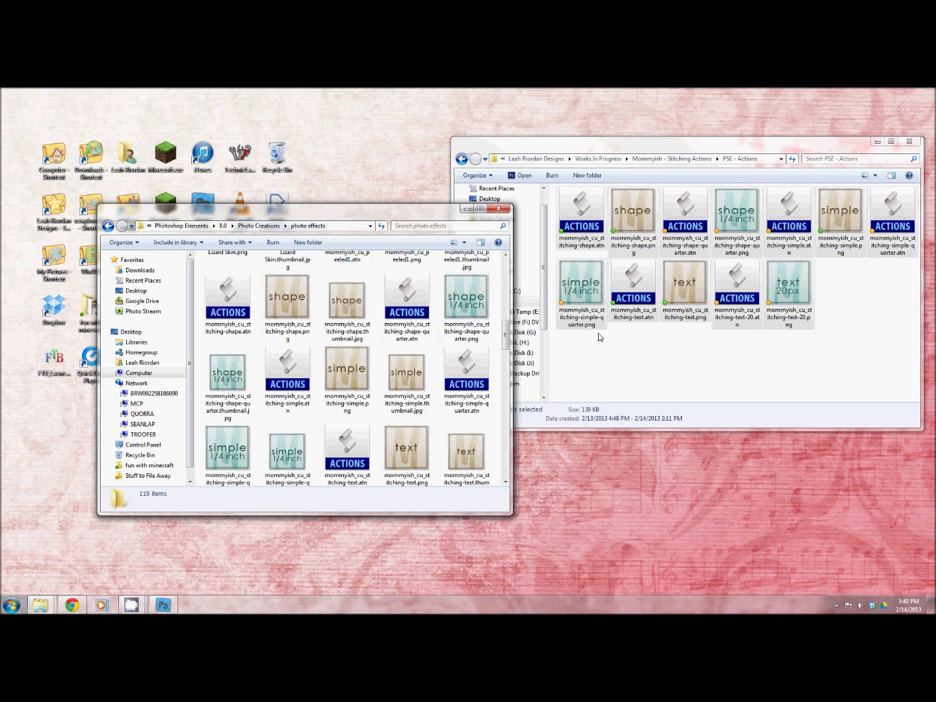
left_click(223, 225)
- Deselect Photo Creations and select ThumbDatabase.db3 in the 8.0 folder
left_click(277, 346)
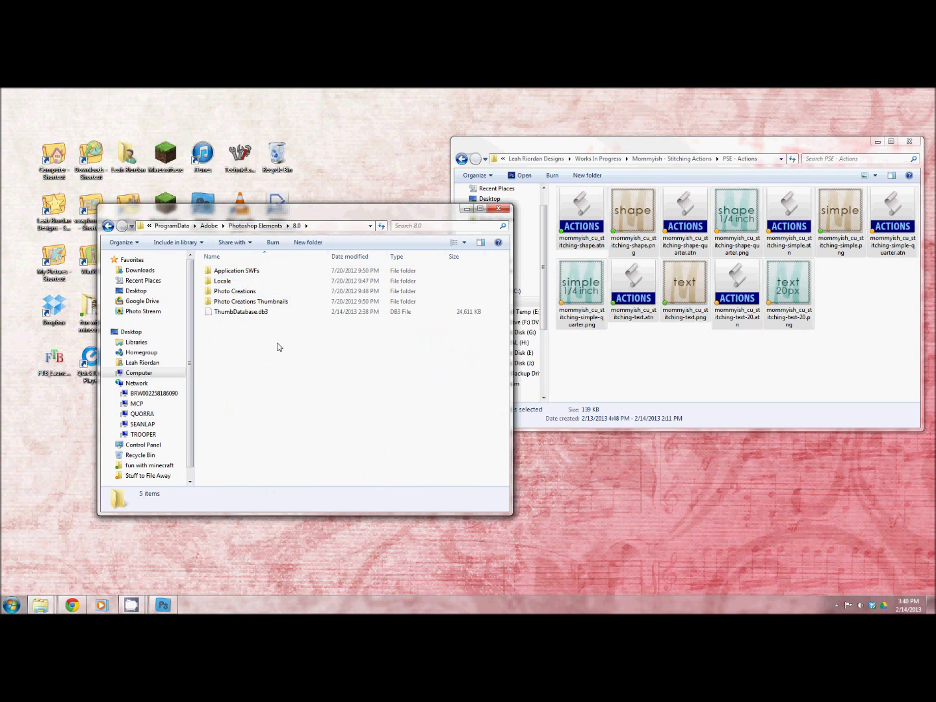
left_click(258, 315)
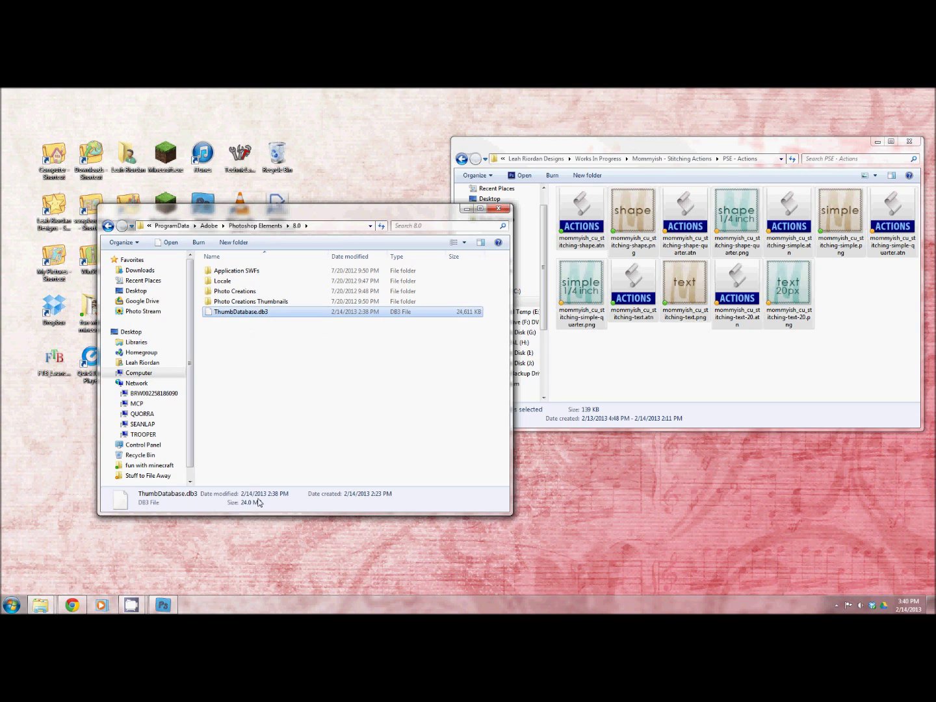